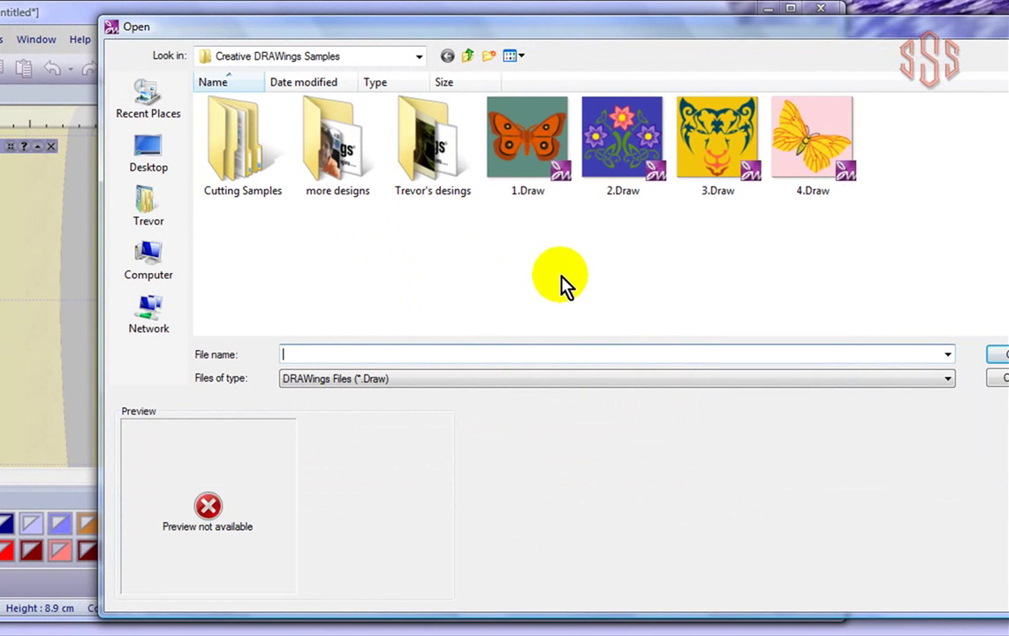
Open the sample design 2.Draw and bring up its print preview, fitted on the screen
{"action": "left_click", "coordinate": [620, 136]}
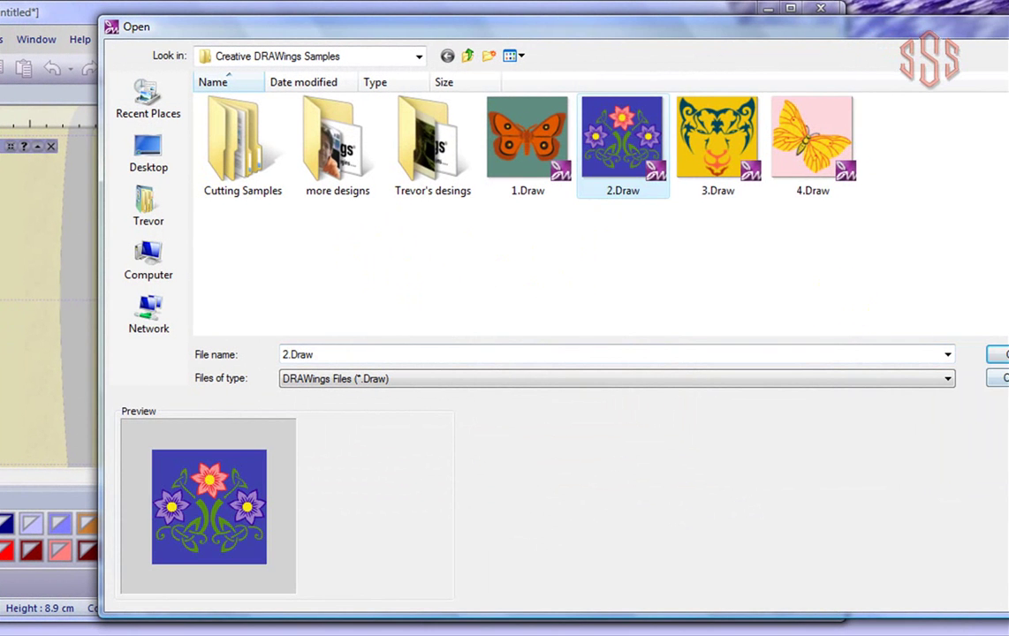
{"action": "key", "text": "Return"}
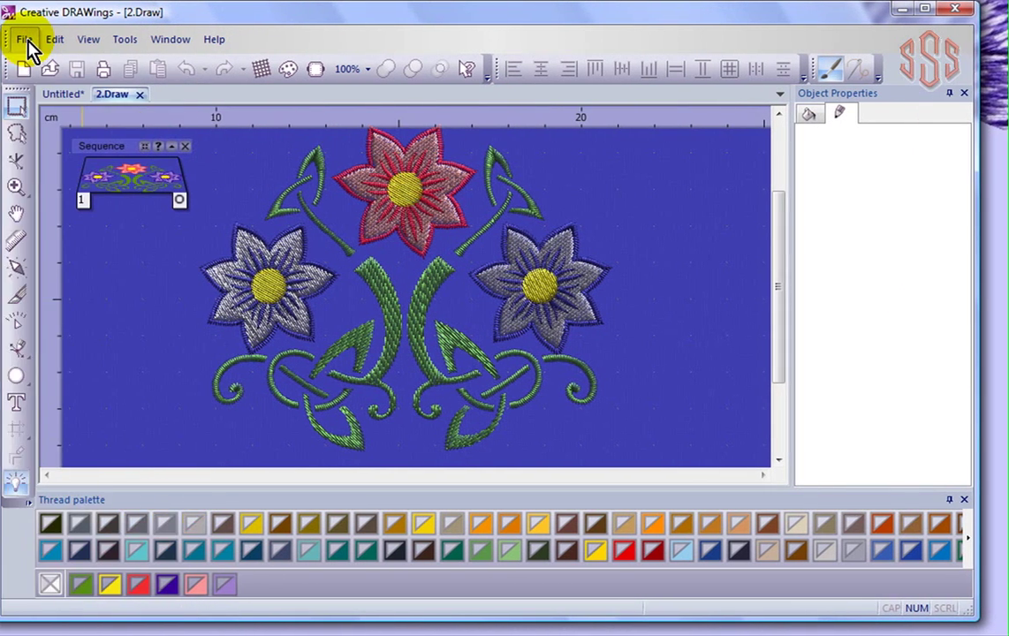
{"action": "left_click", "coordinate": [25, 39]}
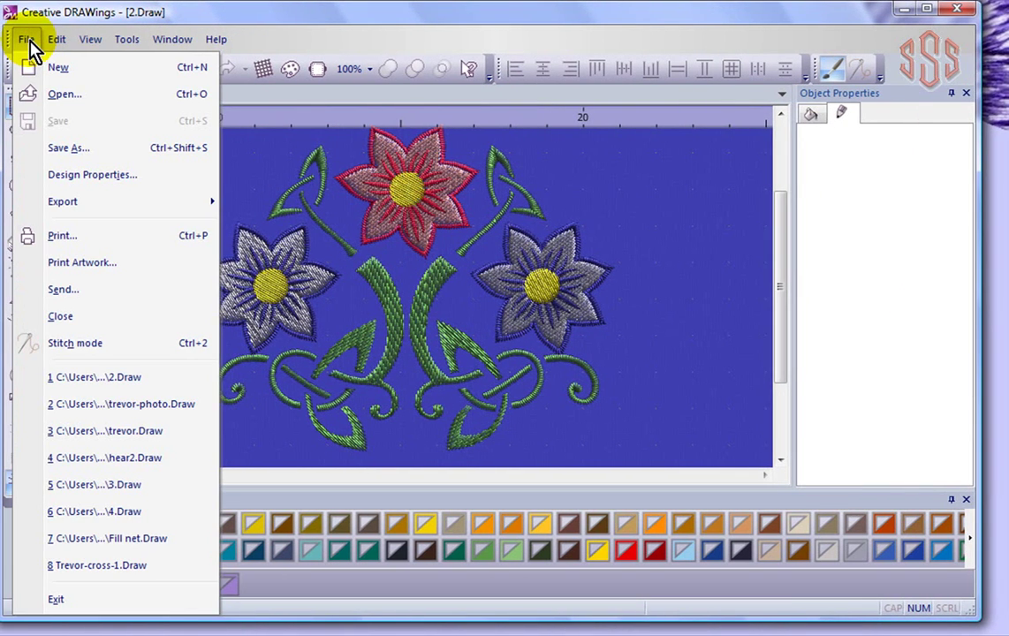
{"action": "left_click", "coordinate": [77, 238]}
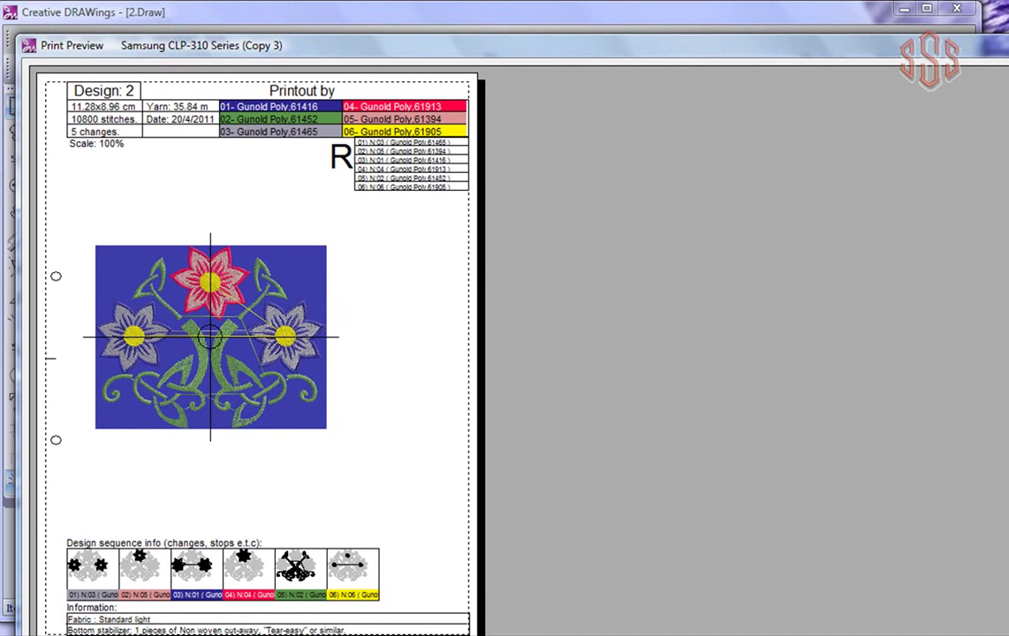
{"action": "left_click_drag", "start_coordinate": [1008, 151], "coordinate": [968, 151]}
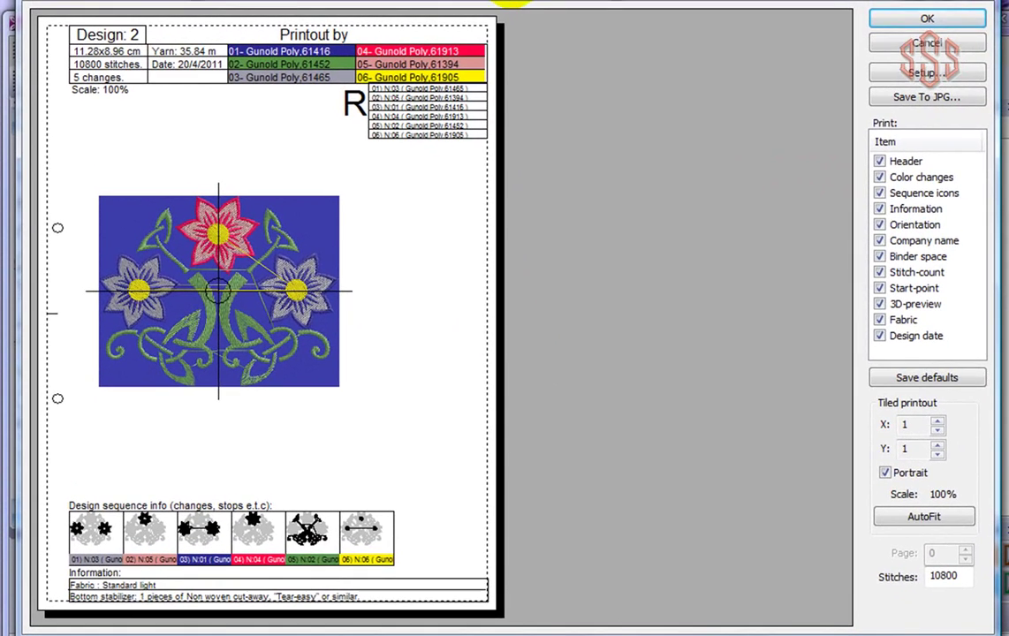
{"action": "left_click_drag", "start_coordinate": [513, 0], "coordinate": [513, 33]}
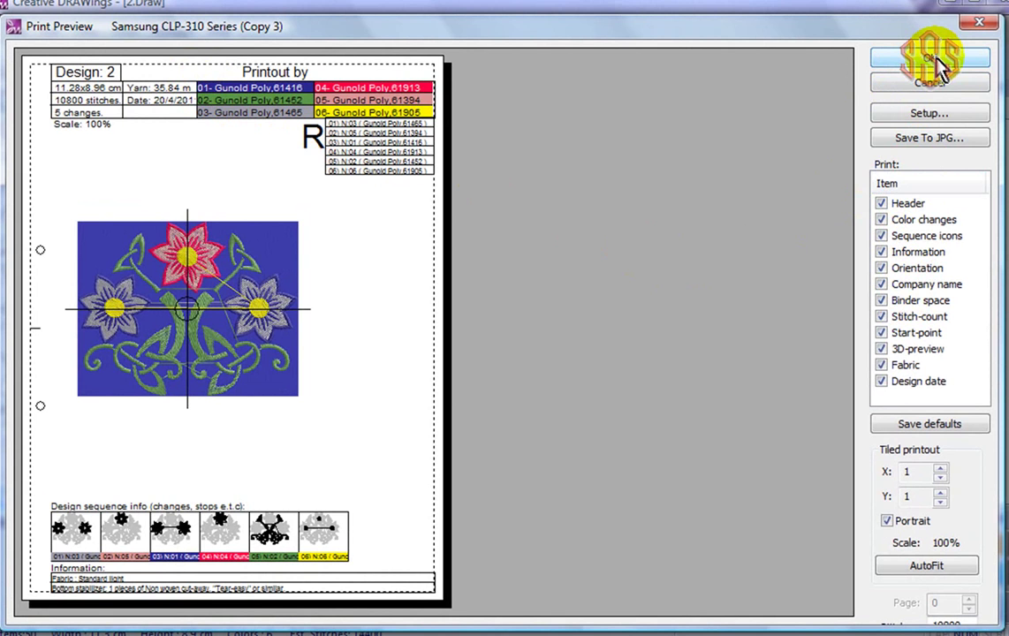
Review the printer, paper and orientation settings in Print Setup and leave them without applying changes
{"action": "left_click", "coordinate": [928, 114]}
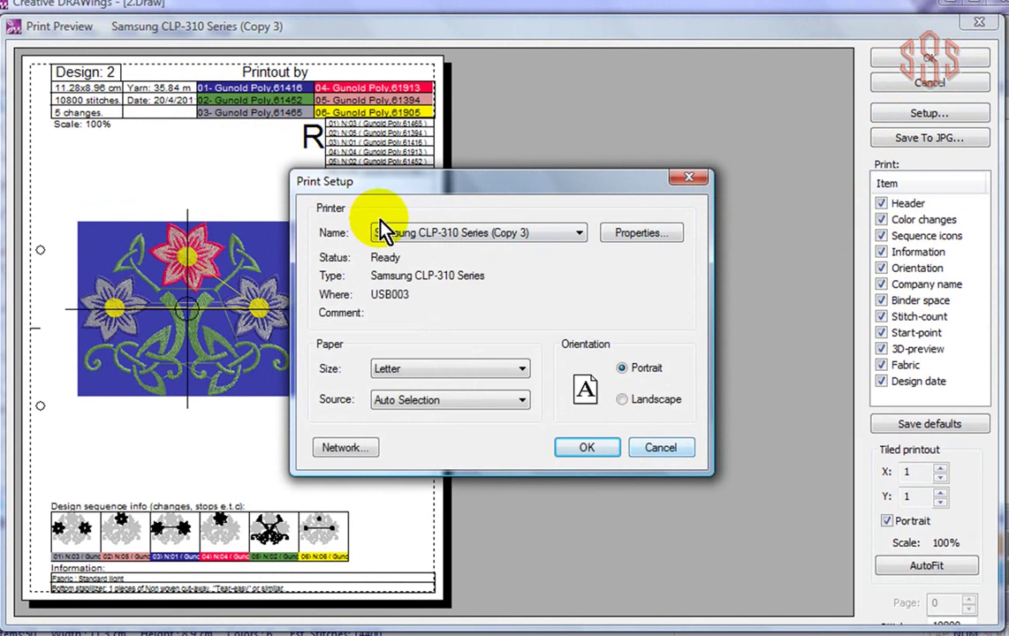
{"action": "left_click", "coordinate": [661, 446]}
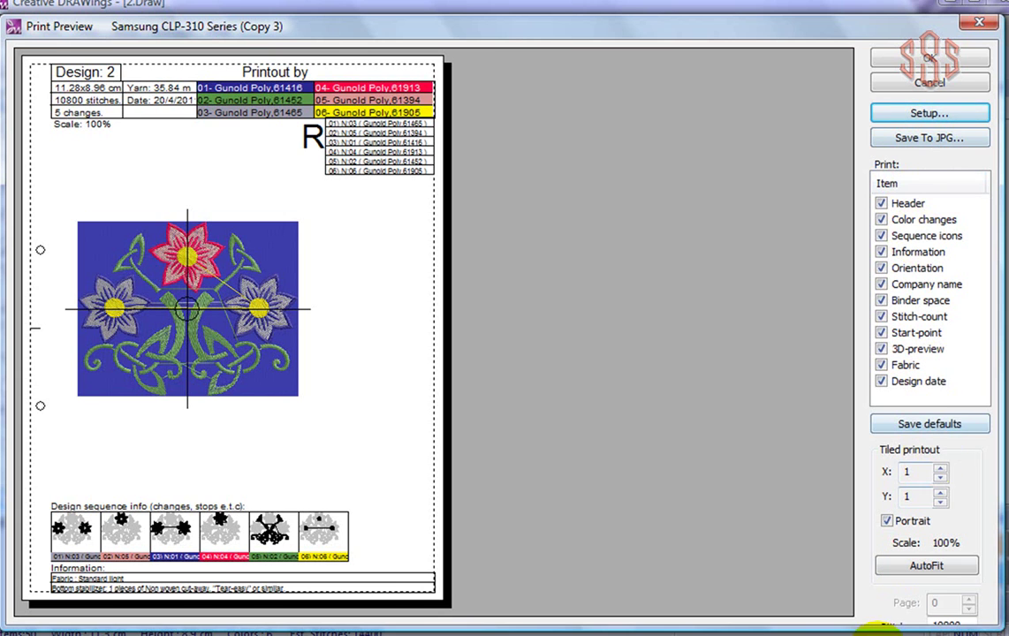
{"action": "left_click_drag", "start_coordinate": [876, 625], "coordinate": [867, 631]}
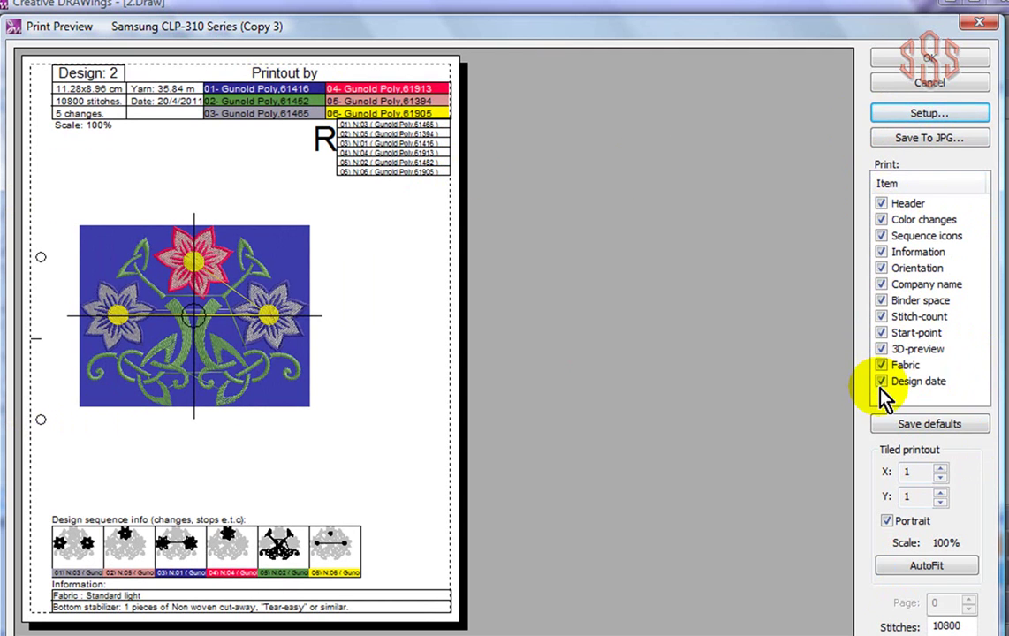
Exclude the Header and Color changes items from the printout one at a time, restoring each to compare the preview
{"action": "left_click", "coordinate": [882, 204]}
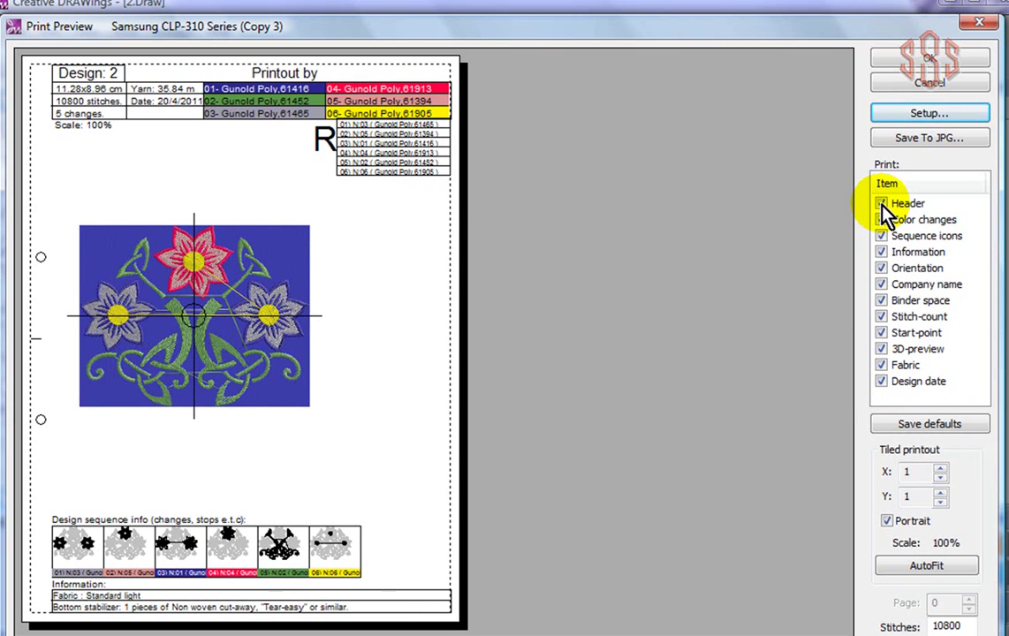
{"action": "left_click", "coordinate": [882, 204]}
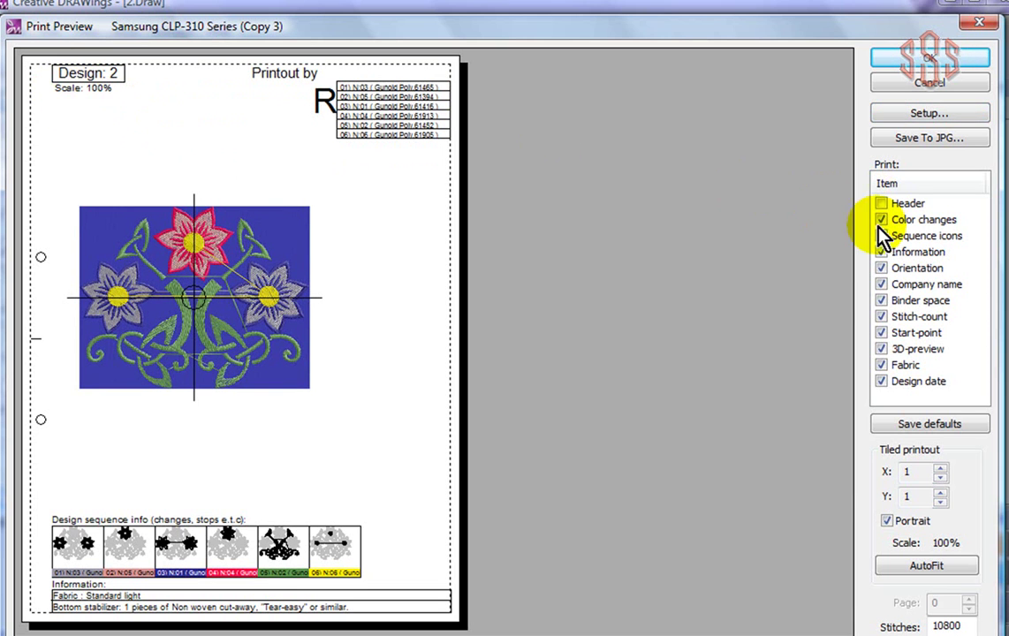
{"action": "left_click", "coordinate": [882, 205]}
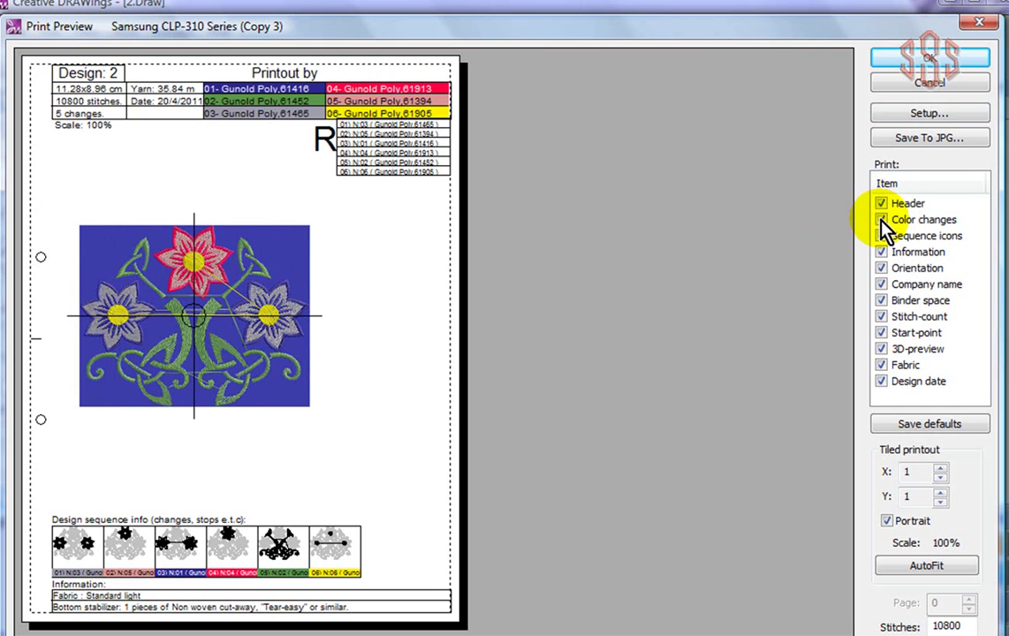
{"action": "left_click", "coordinate": [882, 220]}
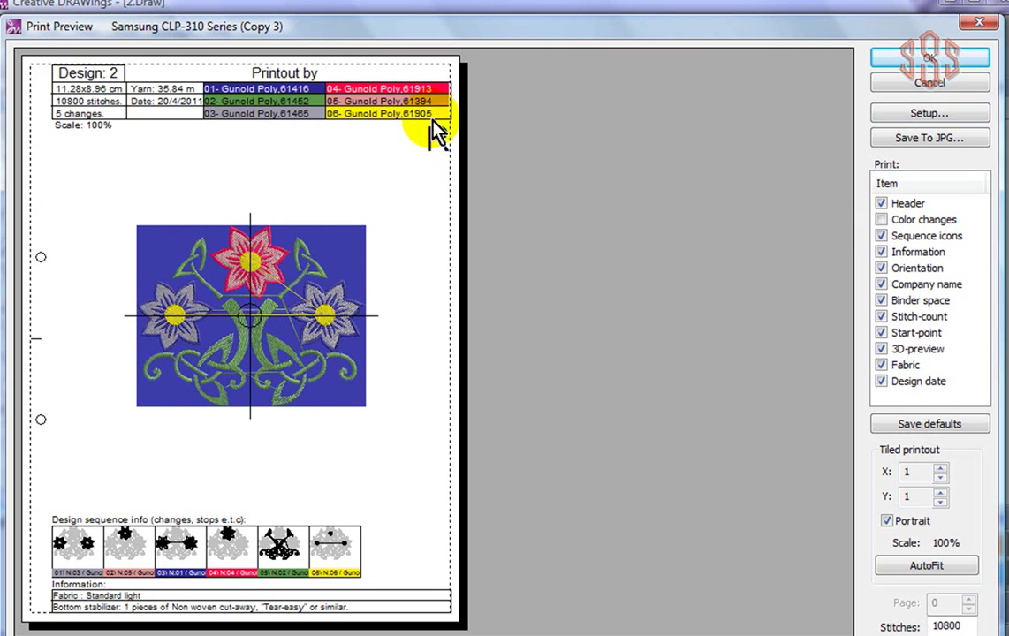
{"action": "left_click", "coordinate": [882, 220]}
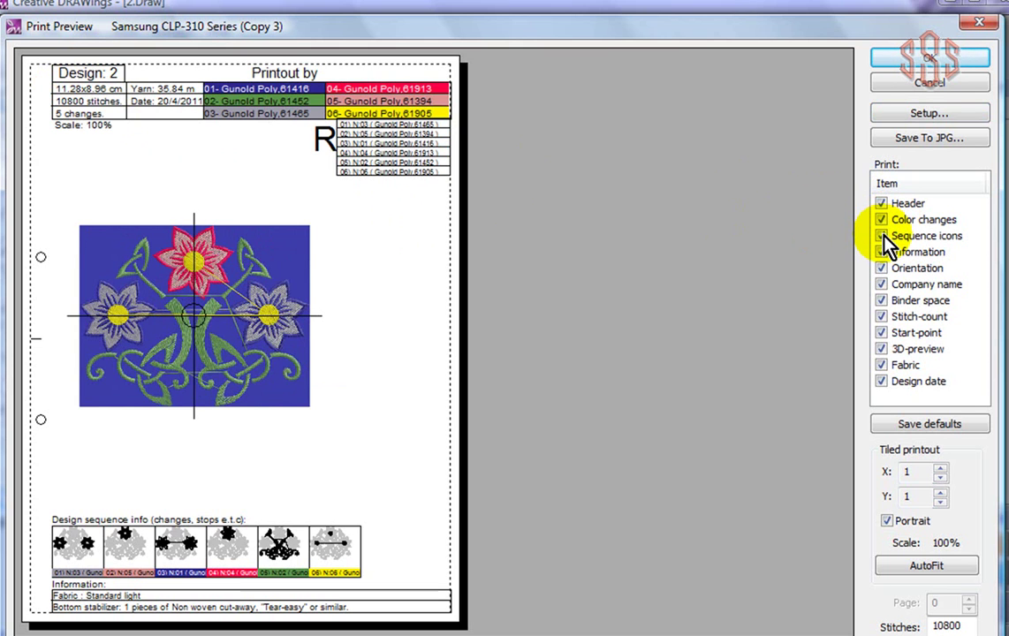
Hide the Sequence icons and the Information block in the print preview one at a time, restoring each
{"action": "left_click", "coordinate": [882, 236]}
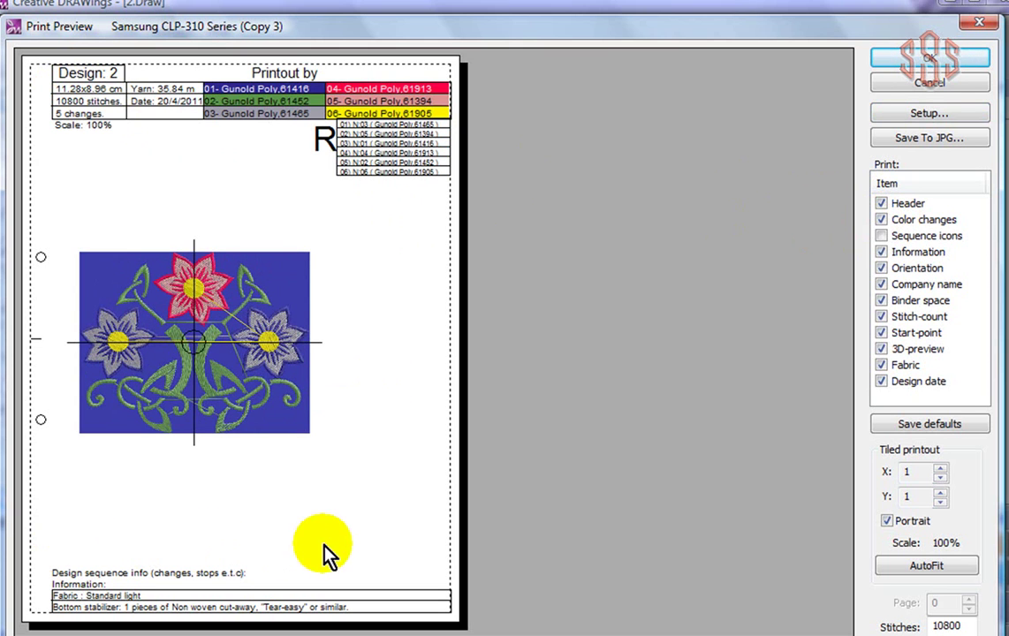
{"action": "left_click", "coordinate": [882, 236]}
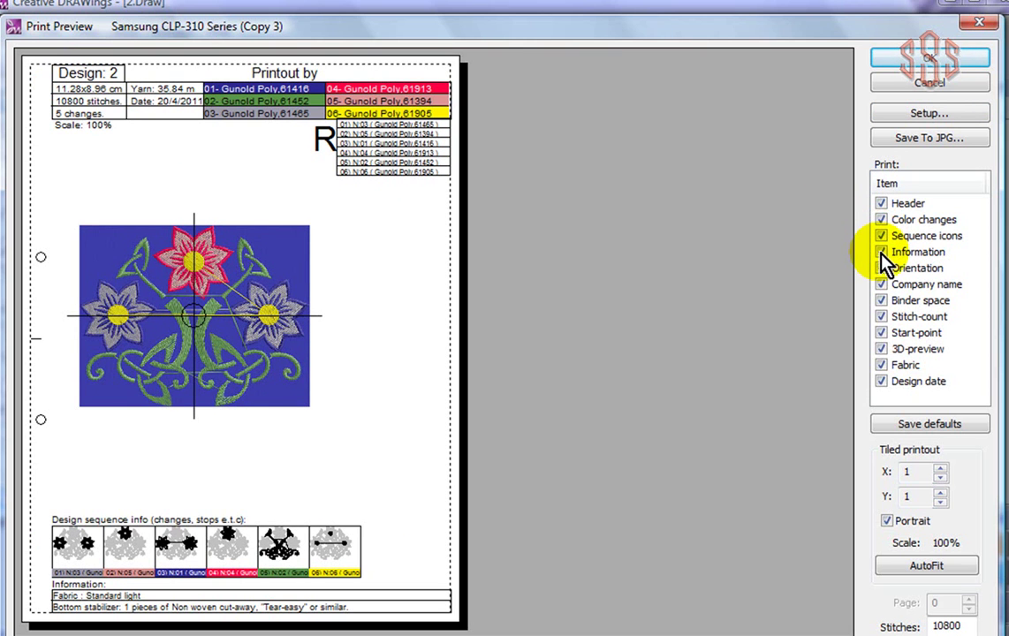
{"action": "left_click", "coordinate": [882, 253]}
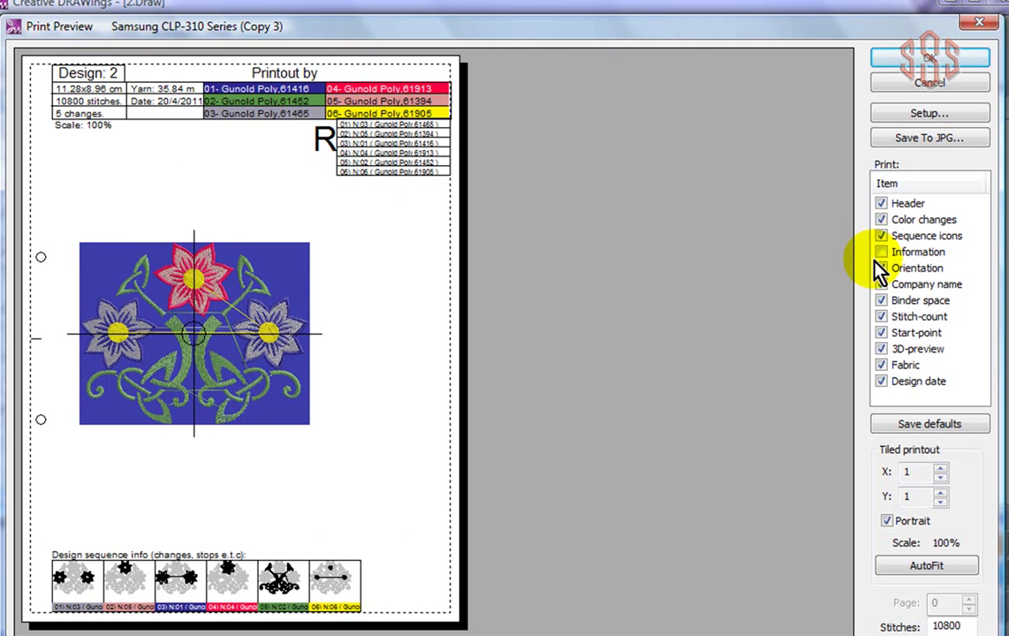
{"action": "left_click", "coordinate": [882, 253]}
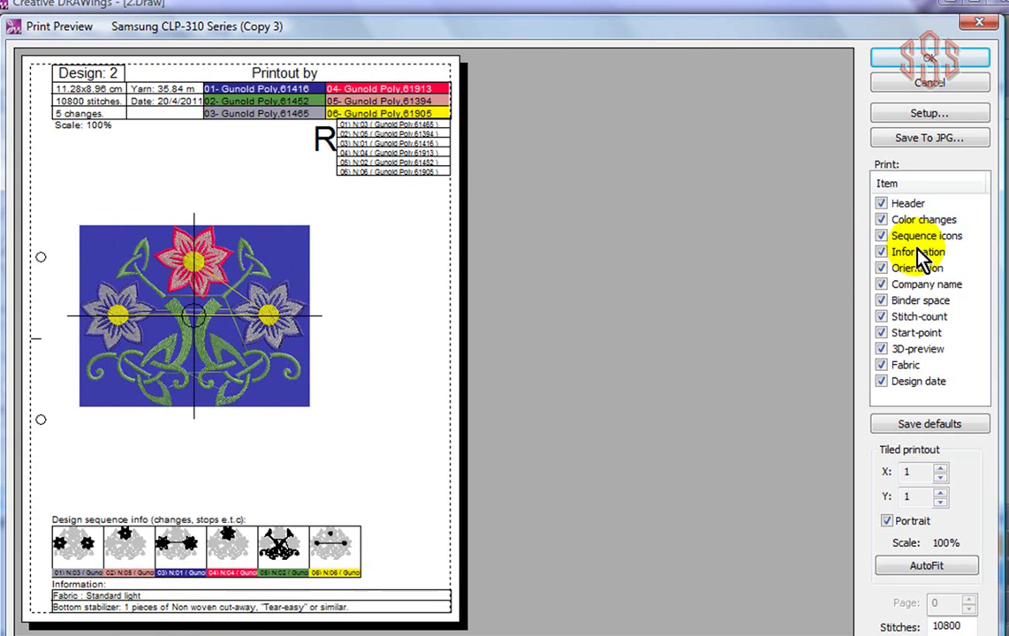
Turn the Orientation mark and the Company name off and back on in the printout
{"action": "left_click", "coordinate": [881, 267]}
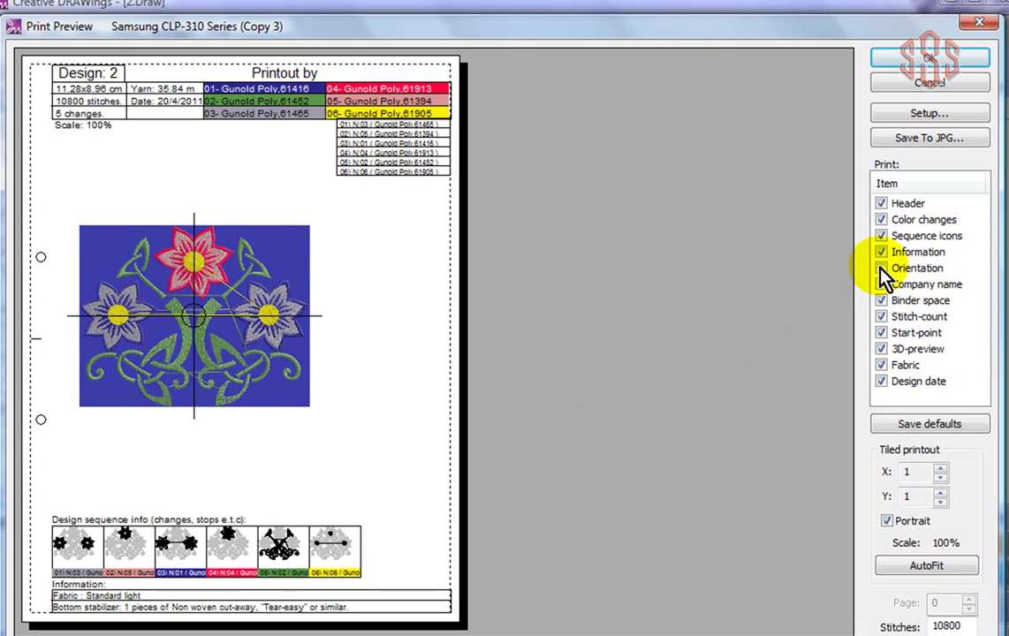
{"action": "left_click", "coordinate": [881, 267]}
{"action": "left_click", "coordinate": [882, 284]}
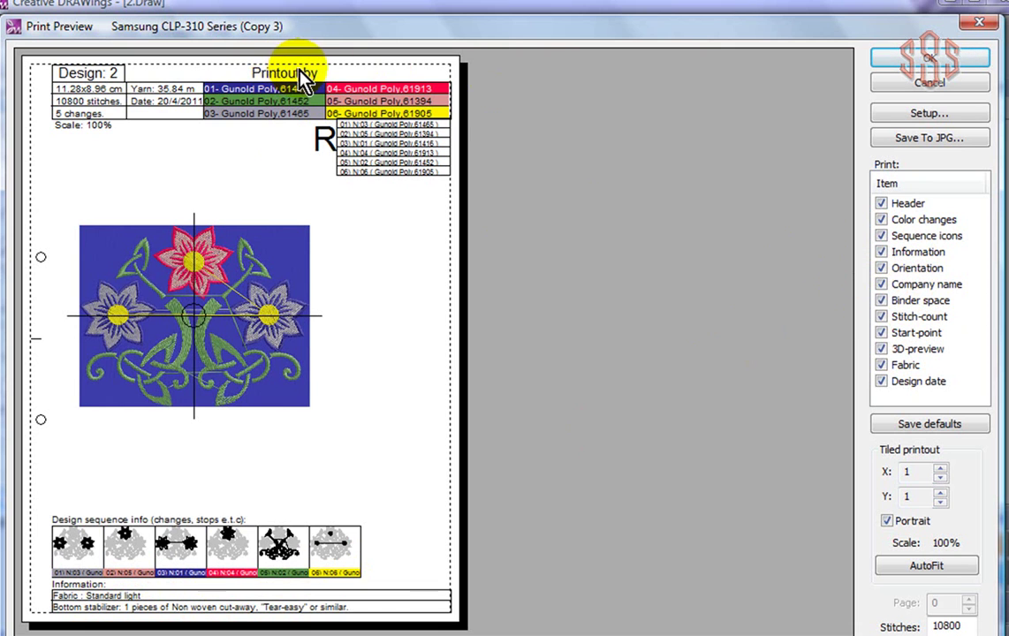
{"action": "left_click", "coordinate": [883, 316]}
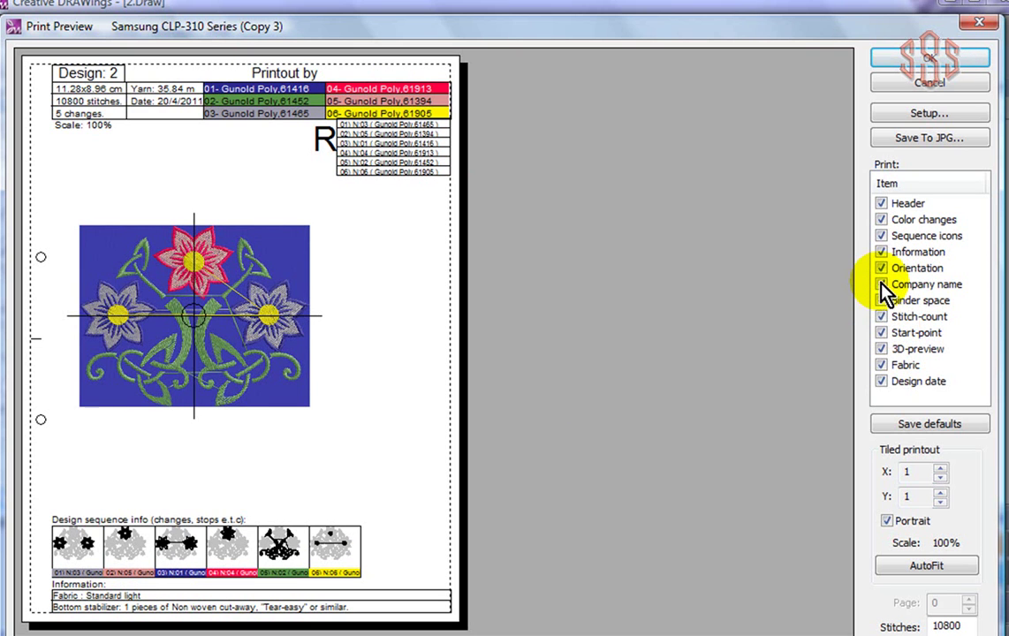
{"action": "left_click", "coordinate": [881, 284]}
Remove the Binder space and the Stitch-count from the printout one at a time and restore each
{"action": "left_click", "coordinate": [883, 301]}
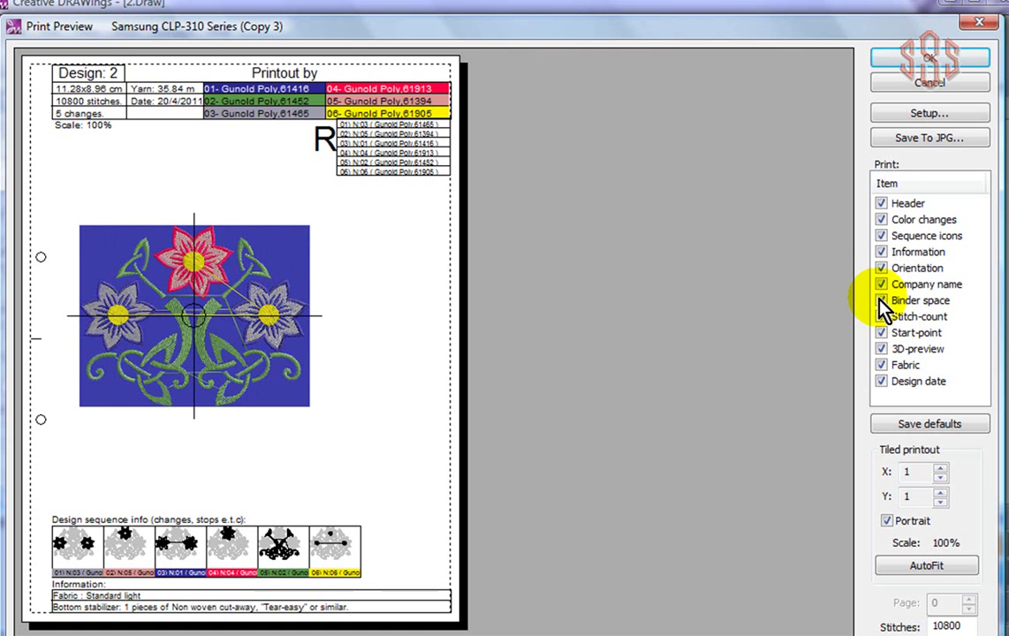
{"action": "left_click", "coordinate": [883, 302]}
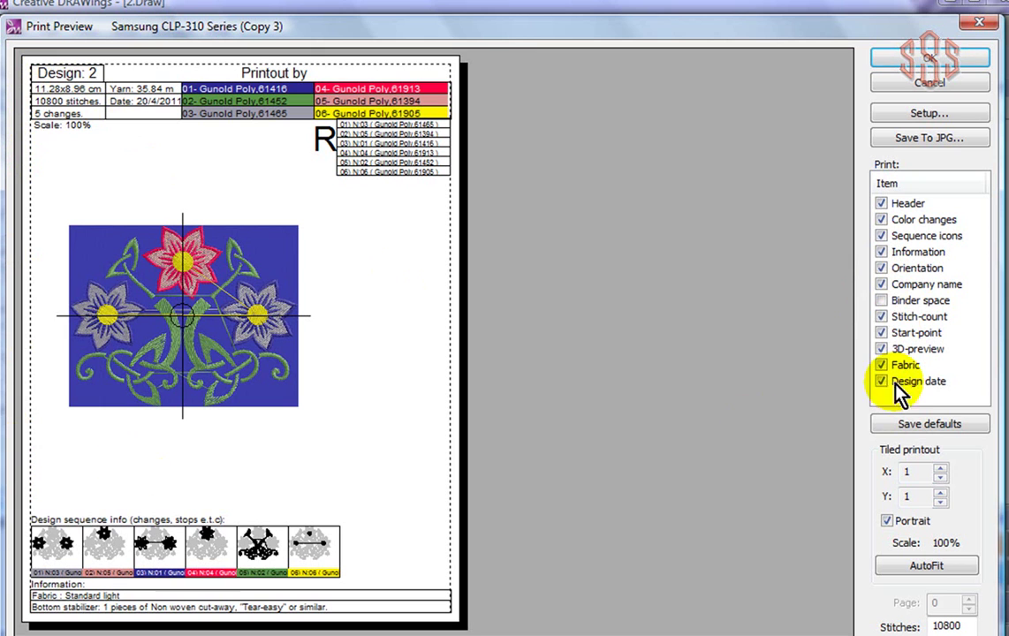
{"action": "left_click", "coordinate": [881, 300]}
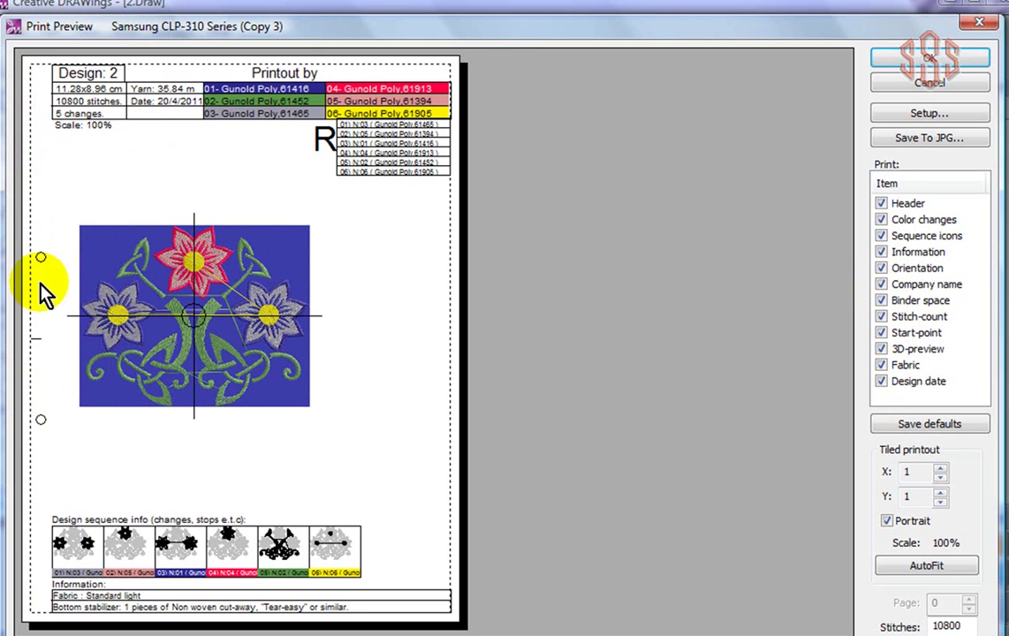
{"action": "left_click", "coordinate": [881, 316]}
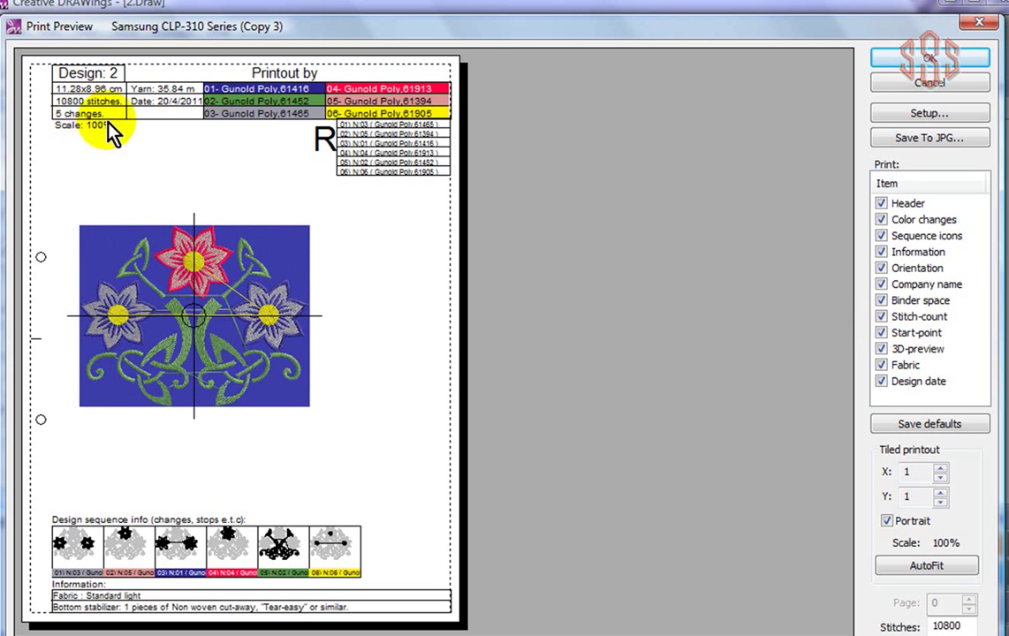
{"action": "left_click", "coordinate": [882, 318]}
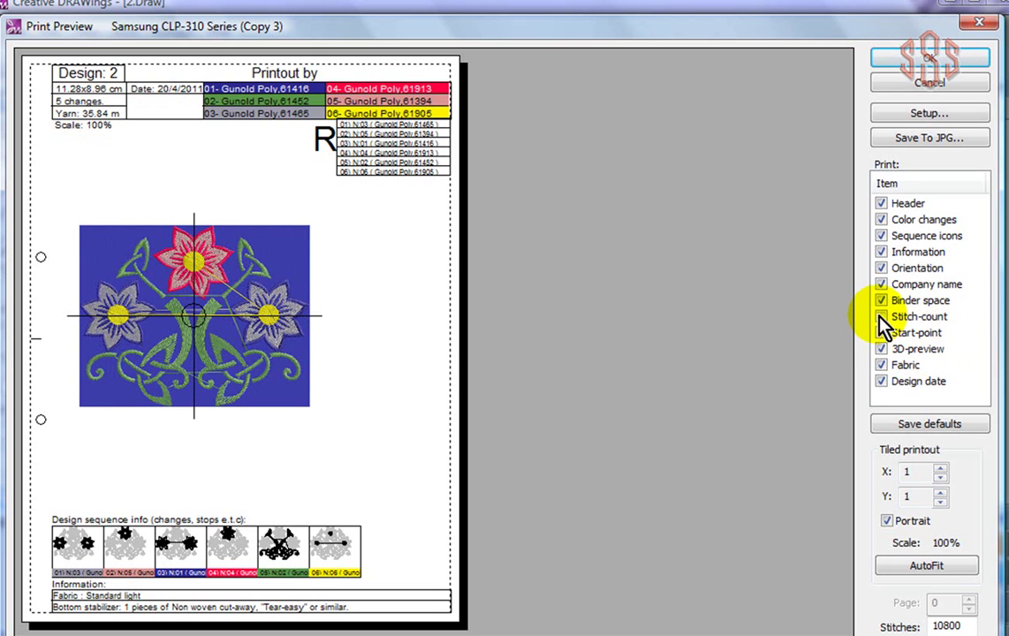
{"action": "left_click", "coordinate": [881, 317]}
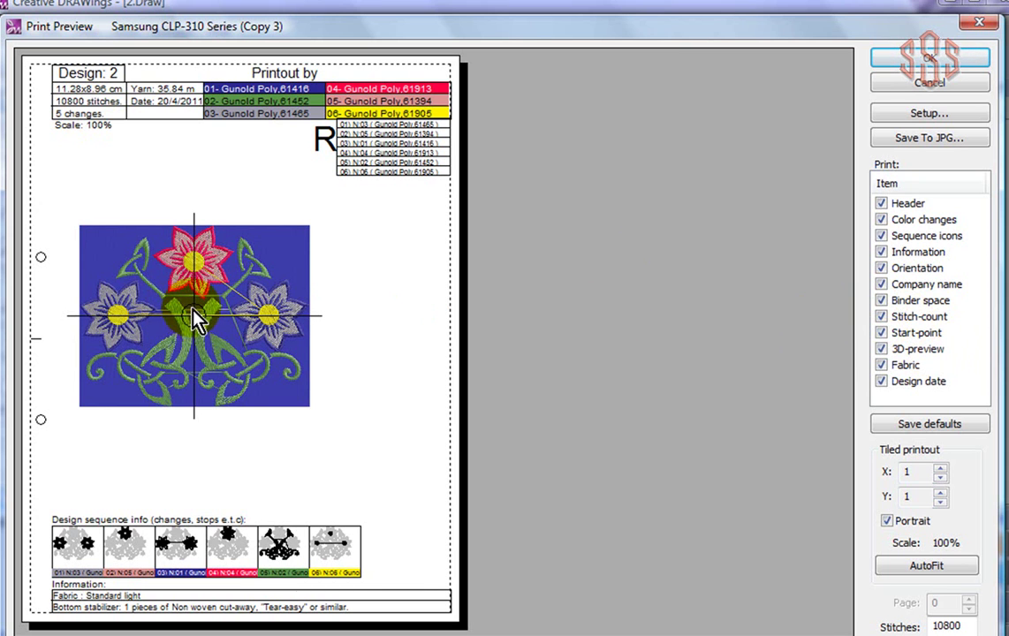
Switch the Start-point and the 3D-preview off and back on to compare how the design prints
{"action": "left_click", "coordinate": [882, 333]}
{"action": "left_click", "coordinate": [882, 333]}
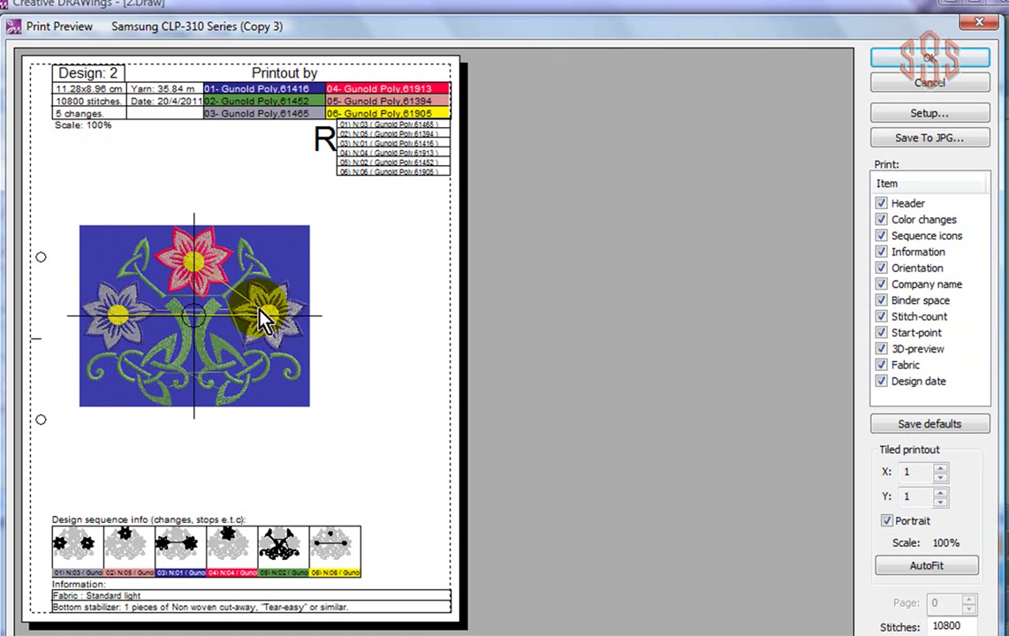
{"action": "left_click", "coordinate": [882, 362]}
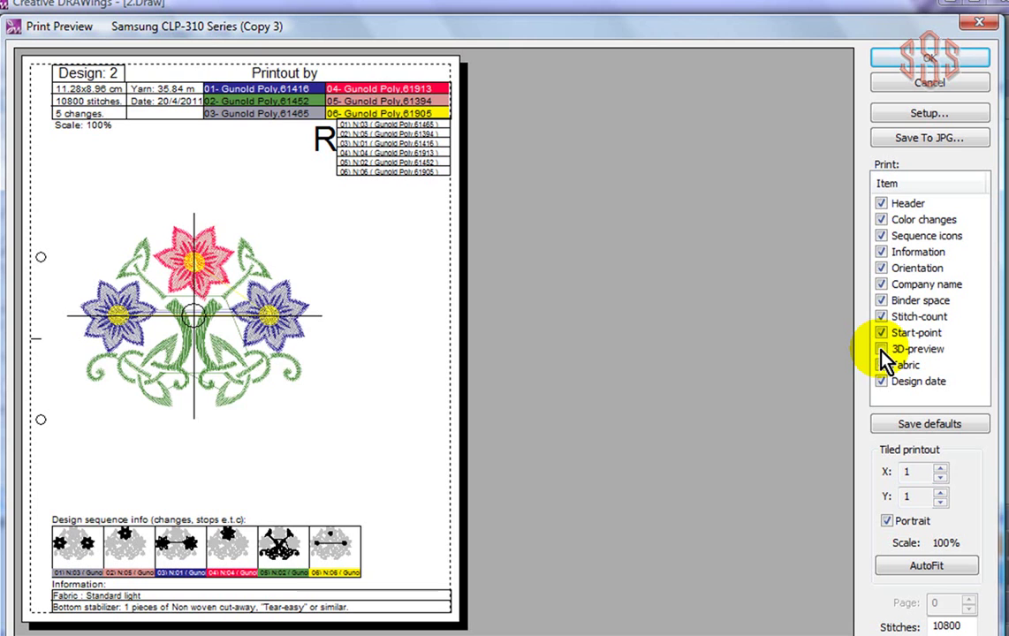
{"action": "left_click", "coordinate": [882, 362]}
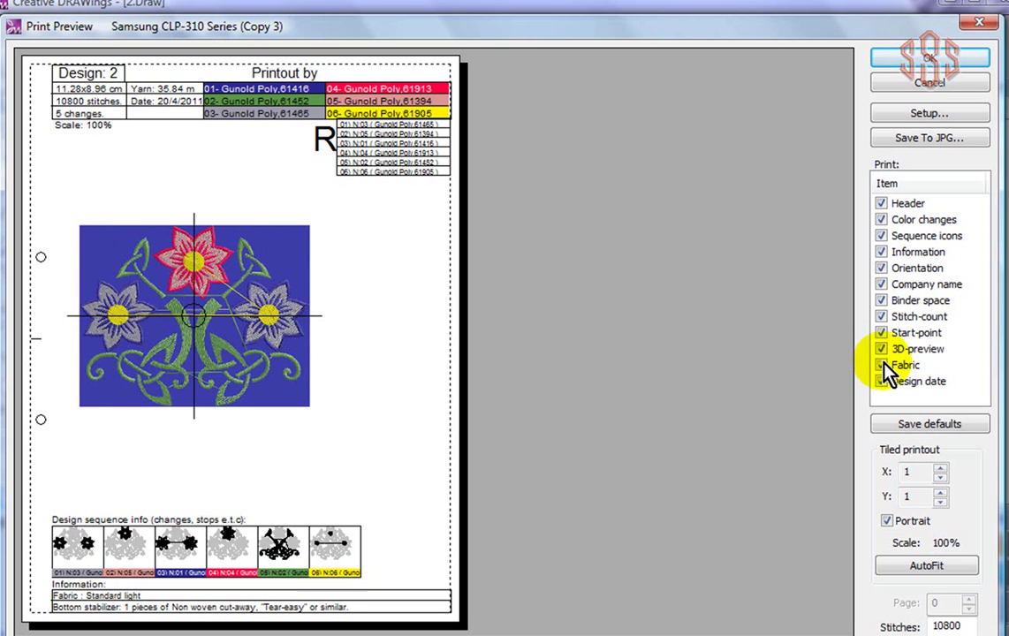
Toggle the Fabric and Design date items off and back on in the printout
{"action": "left_click", "coordinate": [883, 365]}
{"action": "left_click", "coordinate": [881, 381]}
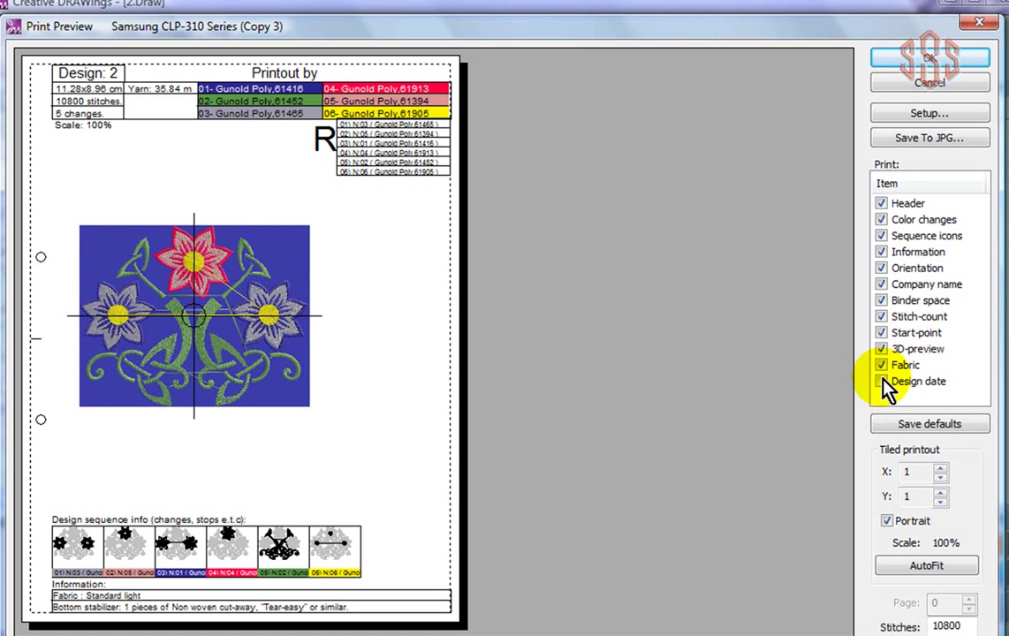
{"action": "left_click", "coordinate": [881, 382]}
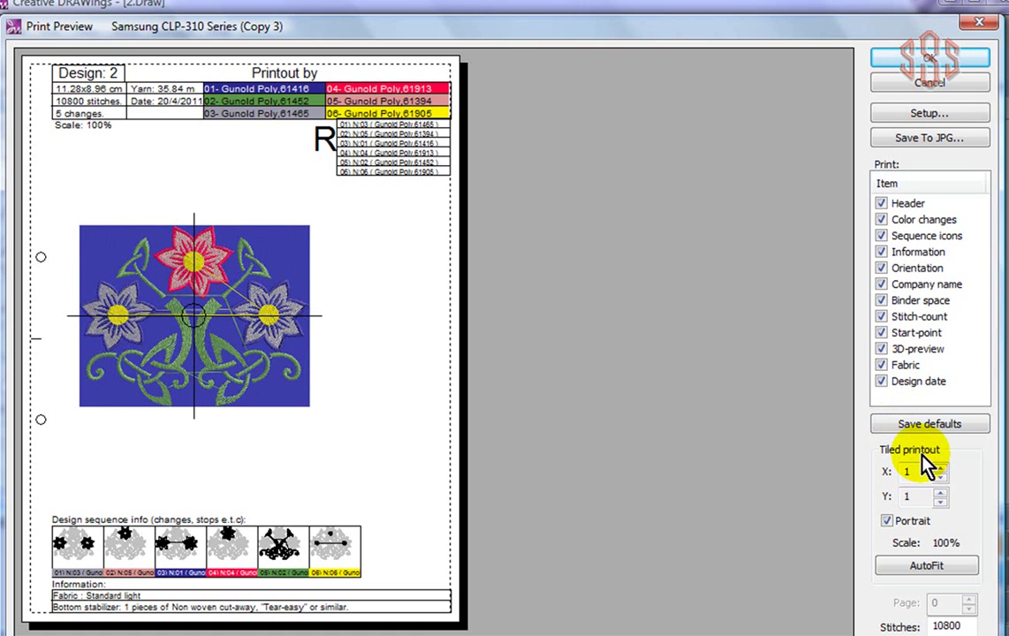
Preview a tiled printout with X set to 2 pages, and return X to 1
{"action": "left_click", "coordinate": [940, 469]}
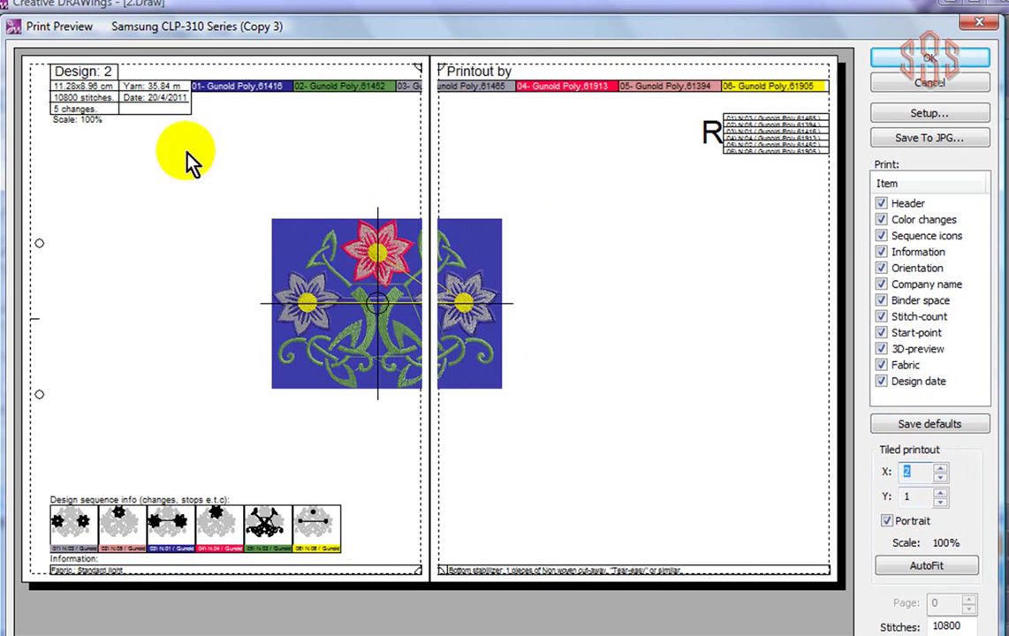
{"action": "left_click", "coordinate": [940, 478]}
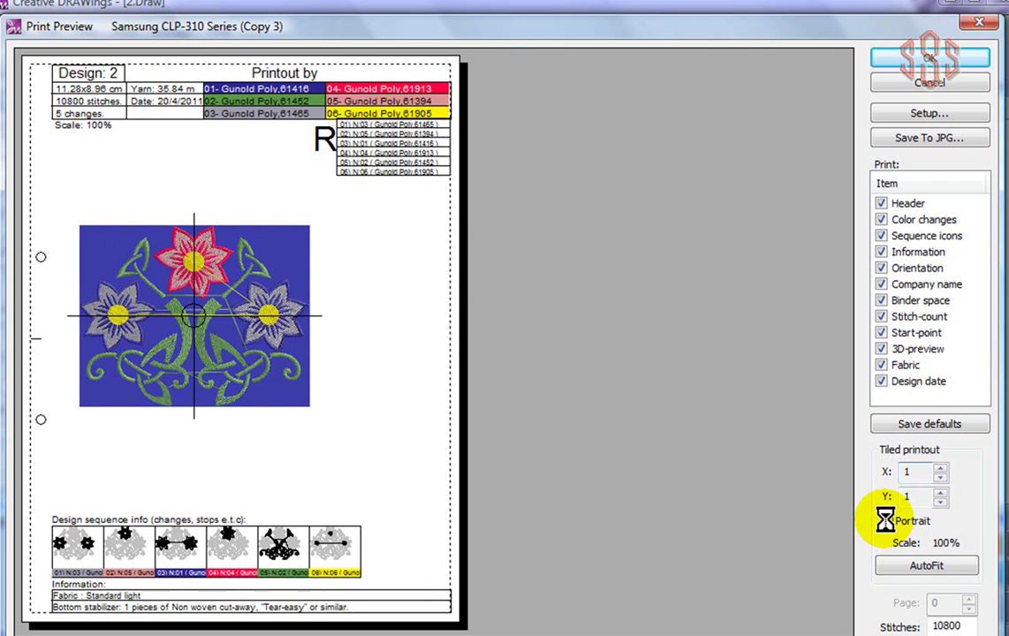
Change the printout from portrait to landscape orientation
{"action": "left_click", "coordinate": [888, 522]}
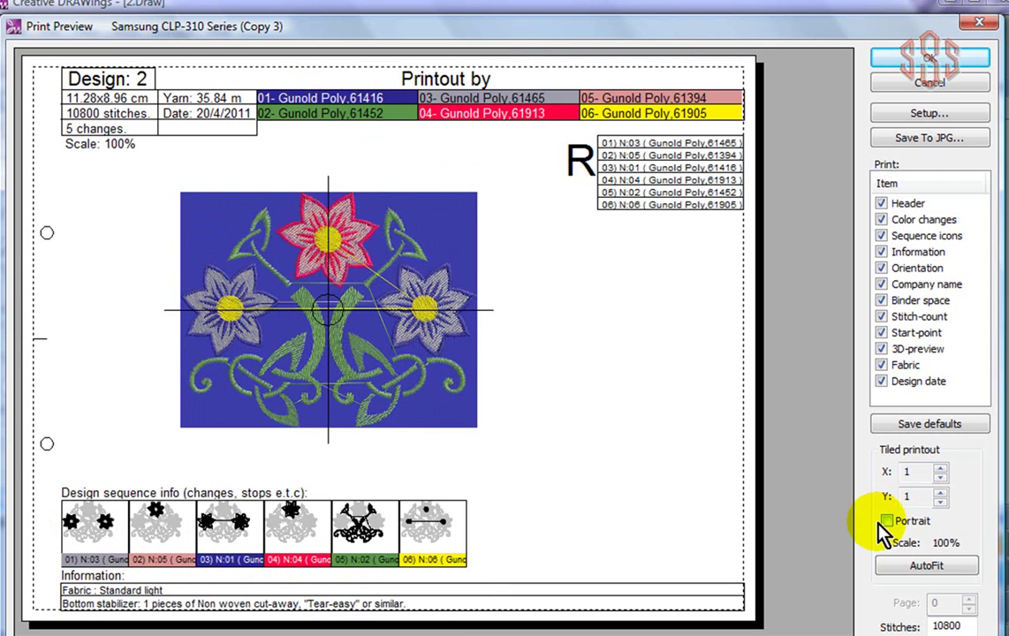